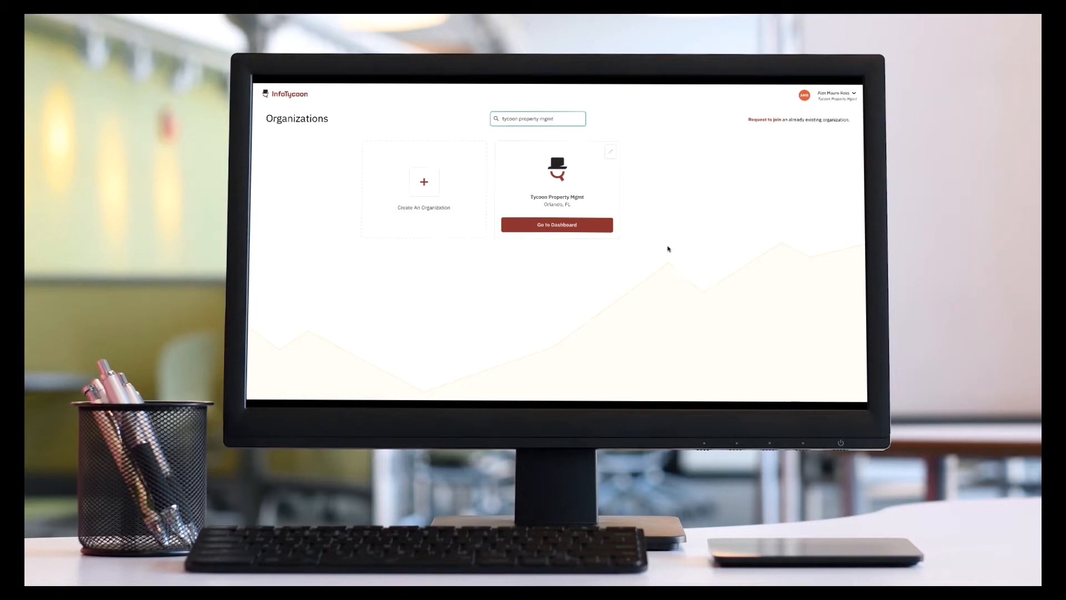
# Step: Open the Main Street Apts LFA lease file audit for Tycoon Property Mgmt and look over its summary
pyautogui.click(584, 227)
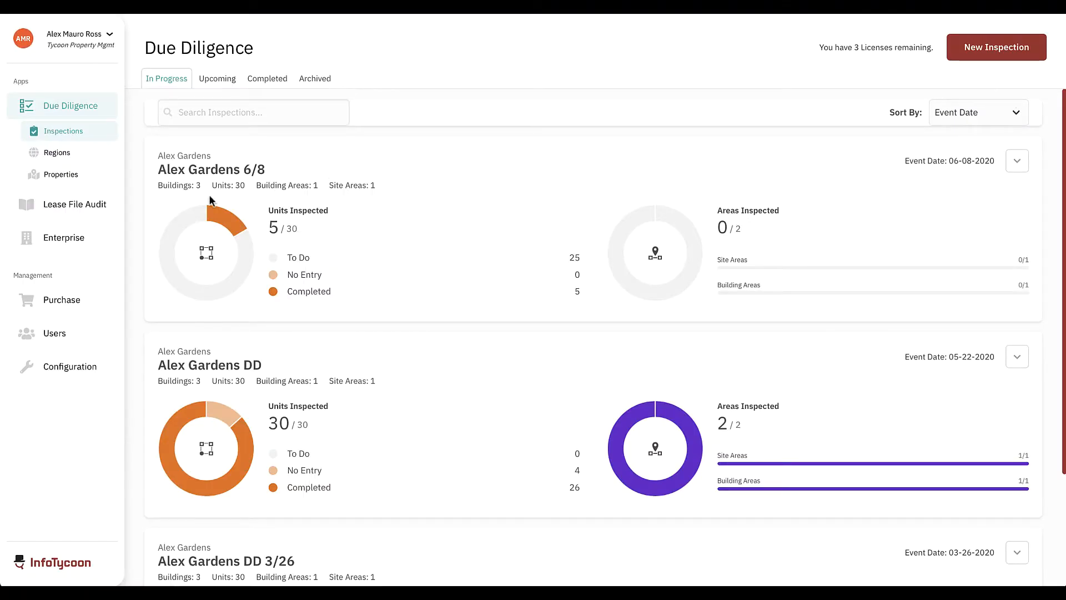
pyautogui.click(85, 208)
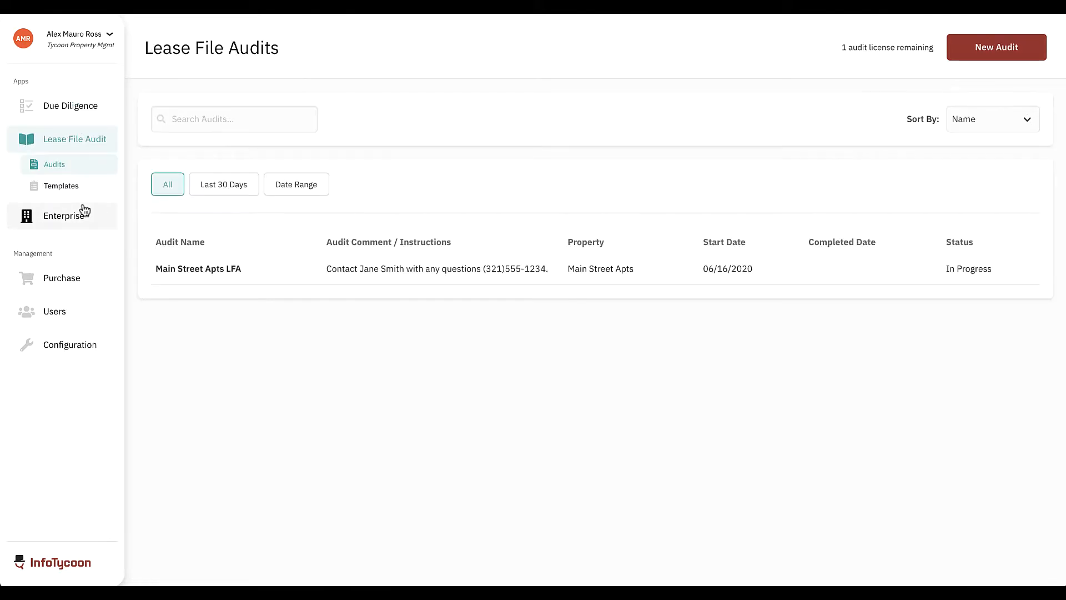
pyautogui.click(198, 271)
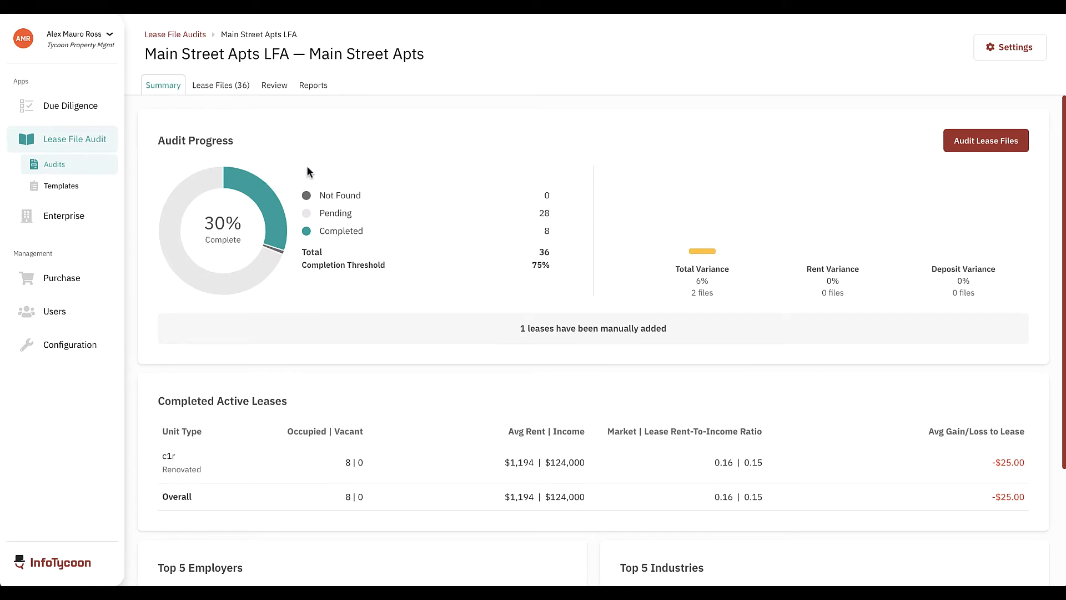
pyautogui.scroll(-3, 309, 172)
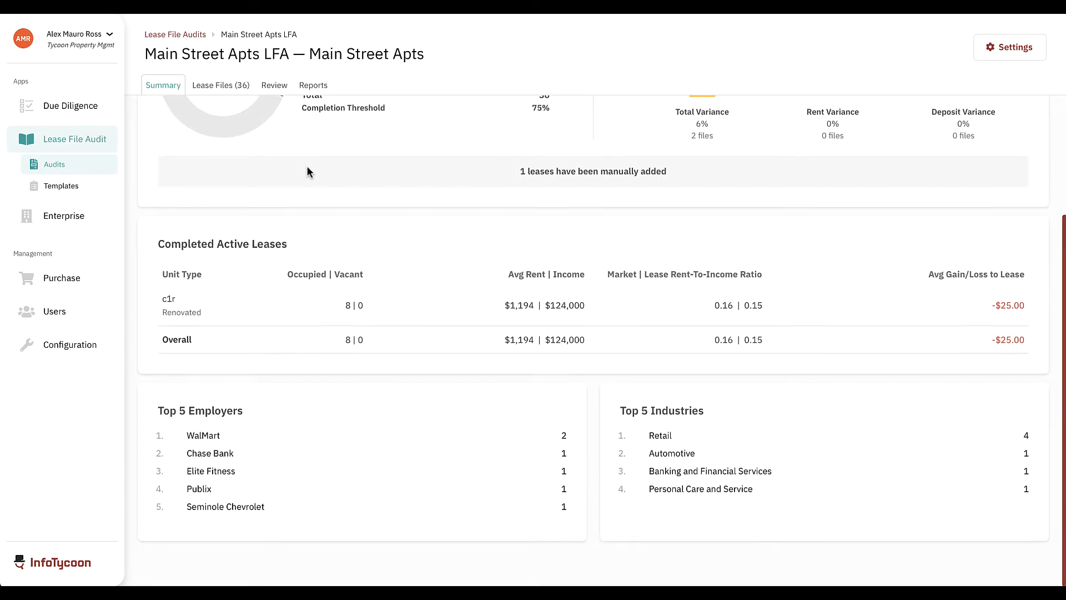
pyautogui.scroll(2, 309, 172)
pyautogui.scroll(1, 306, 166)
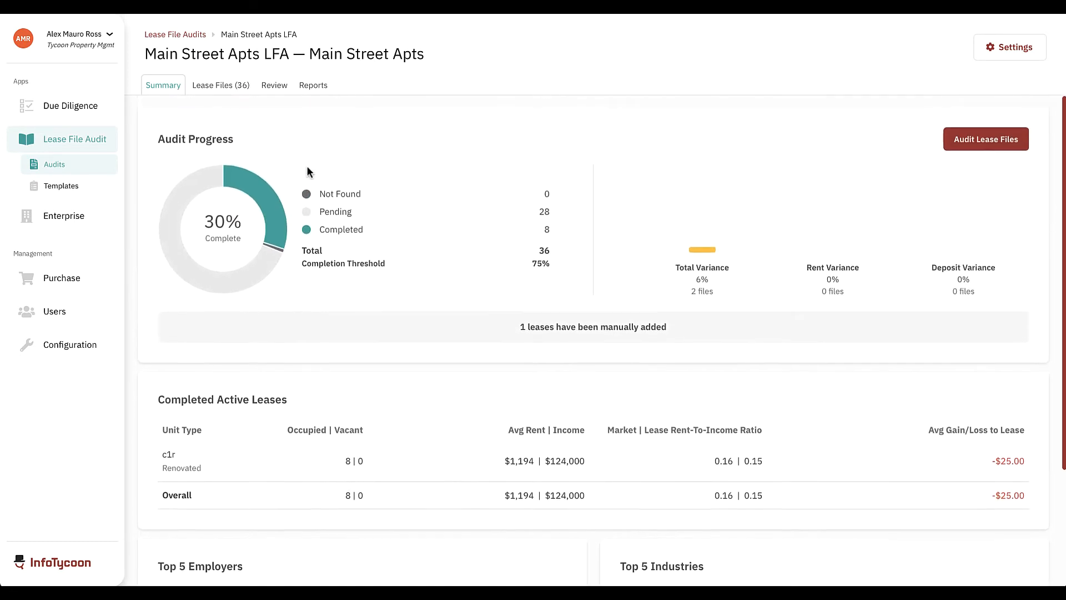
# Step: In the employer review, correct the misspelled Wal-Mart entry to WalMart and save it
pyautogui.click(273, 89)
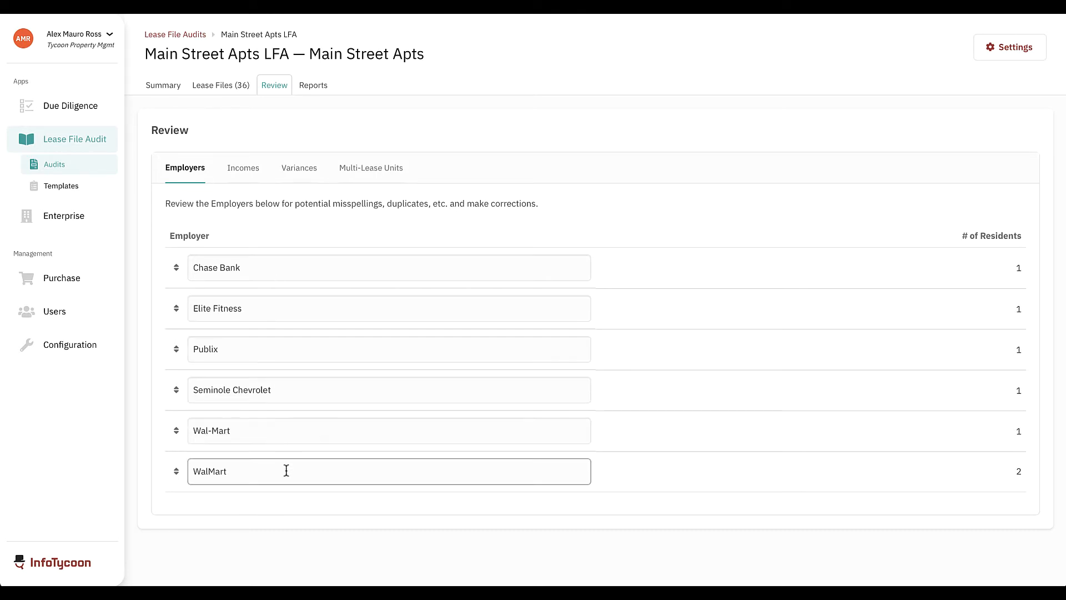
pyautogui.click(213, 431)
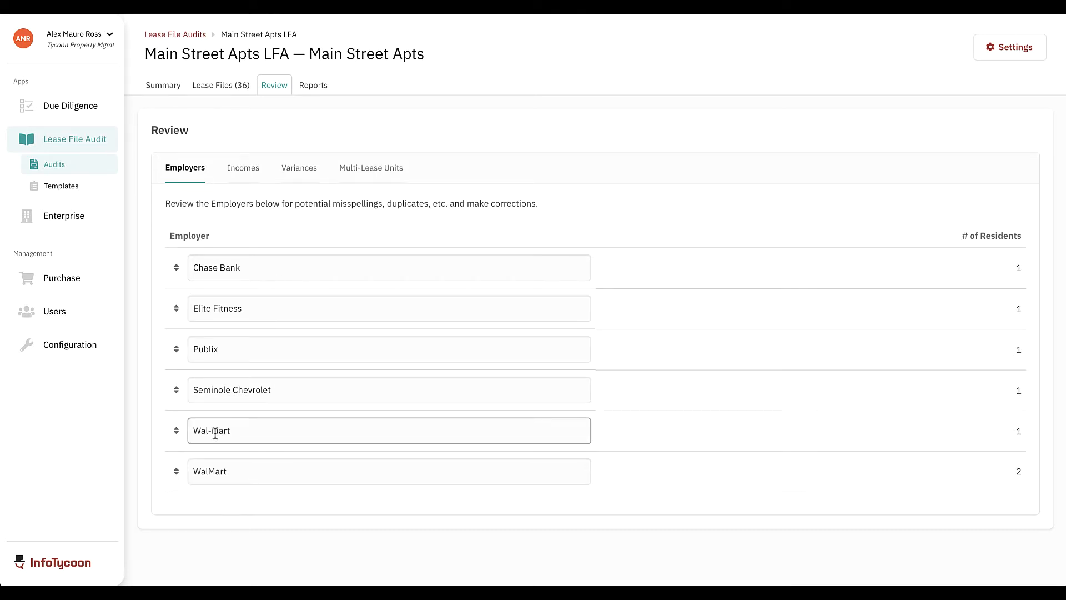
pyautogui.press('BackSpace')
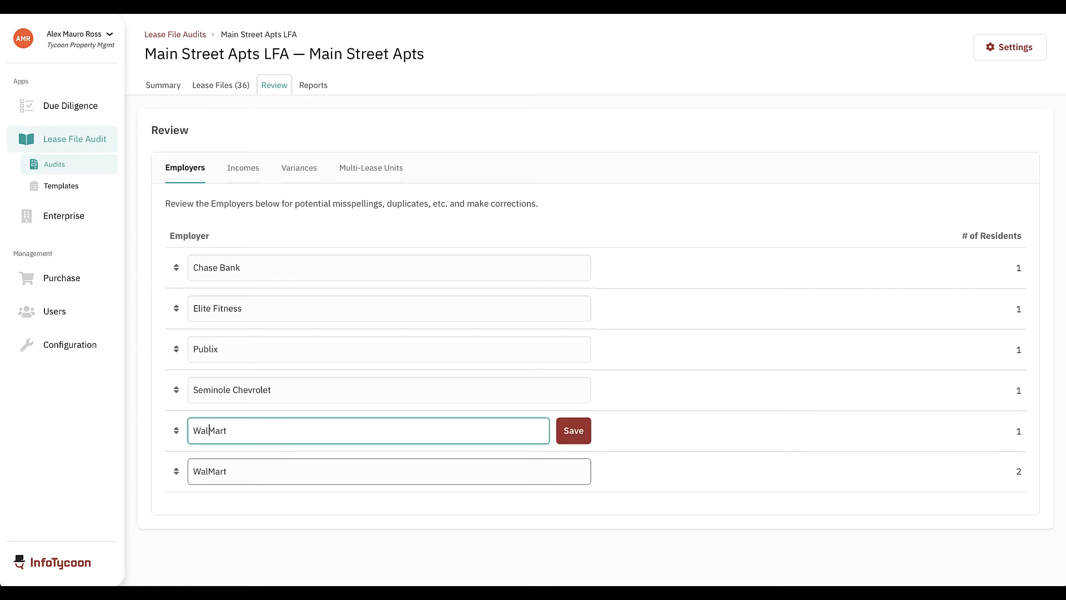
pyautogui.click(577, 435)
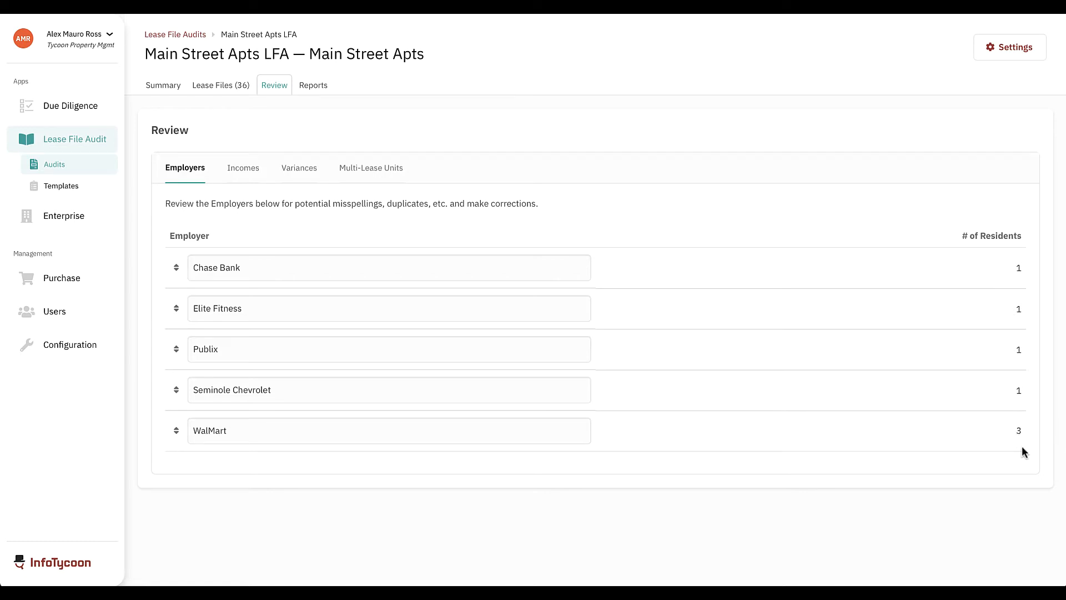
# Step: Review the income outlier by viewing unit 005's lease file, and save its yearly income as $50000 in the income review
pyautogui.click(243, 169)
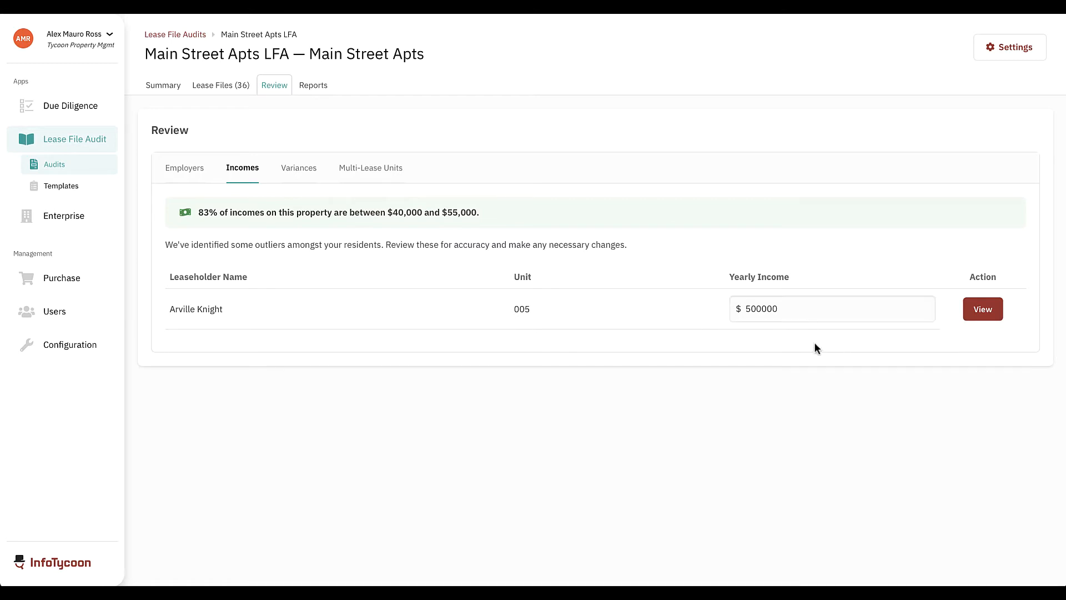
pyautogui.click(982, 314)
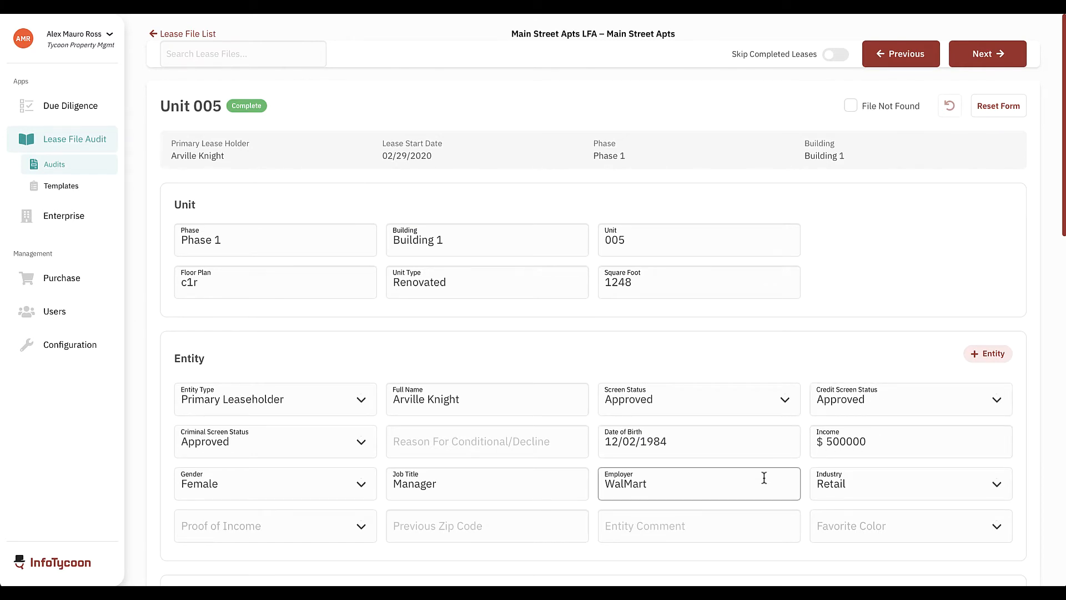
pyautogui.click(845, 443)
pyautogui.press('BackSpace')
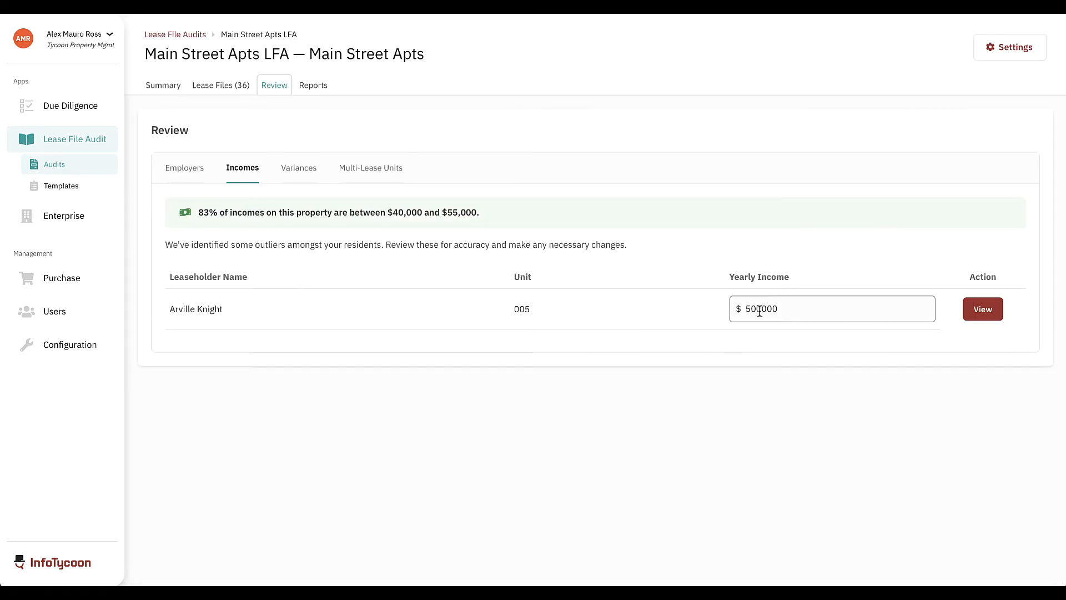
pyautogui.click(759, 310)
pyautogui.press('BackSpace')
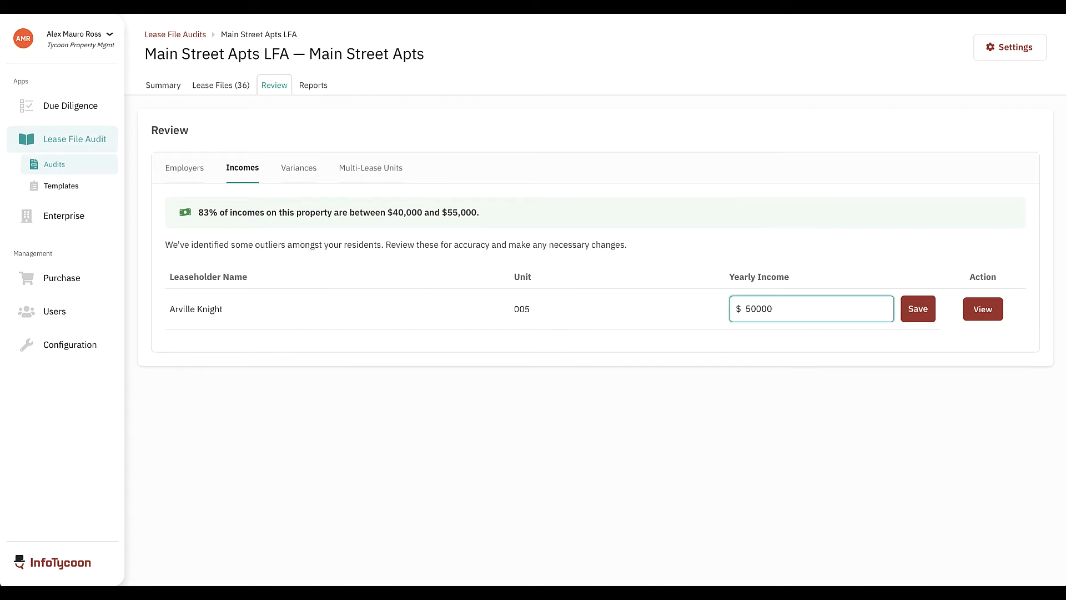
pyautogui.click(919, 309)
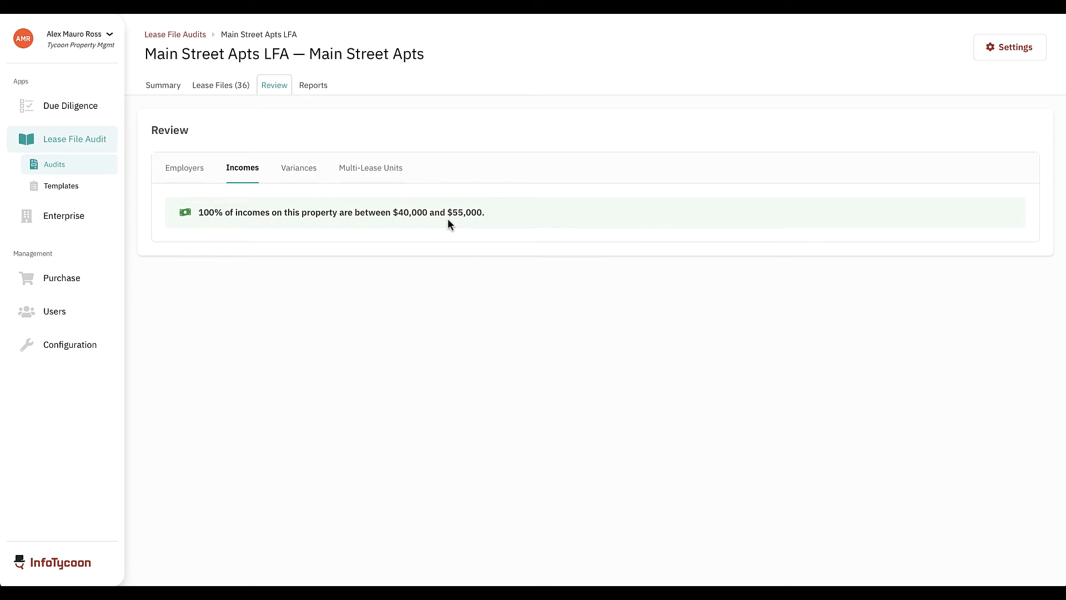
# Step: Exclude unit 004's full name variance from the reports and deselect unit 006's 06/14/2019 – 06/13/2020 lease among the overlapping leases
pyautogui.click(302, 171)
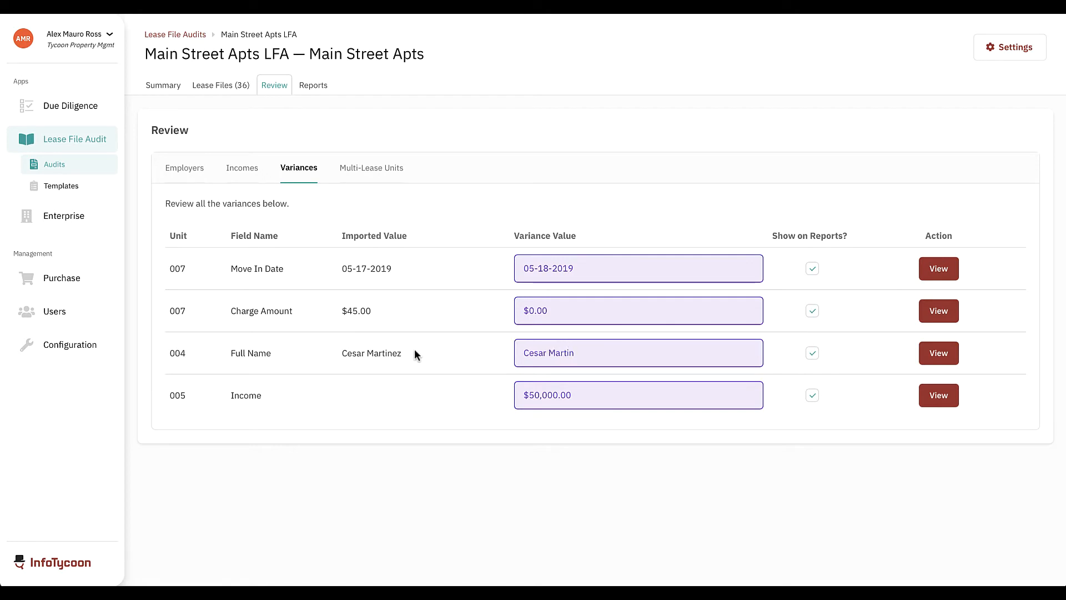
pyautogui.click(812, 358)
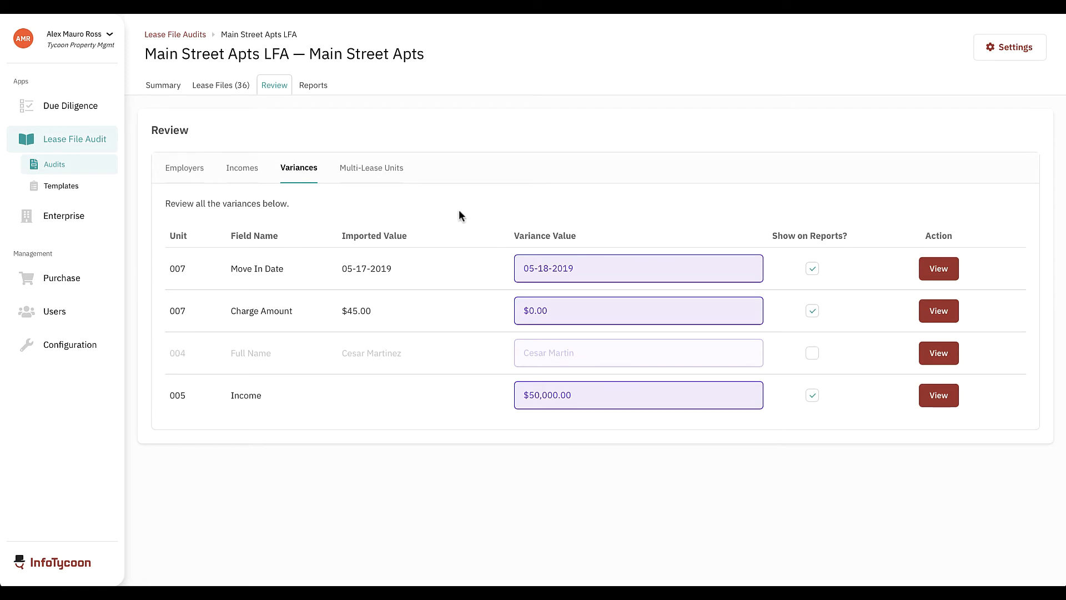
pyautogui.click(377, 179)
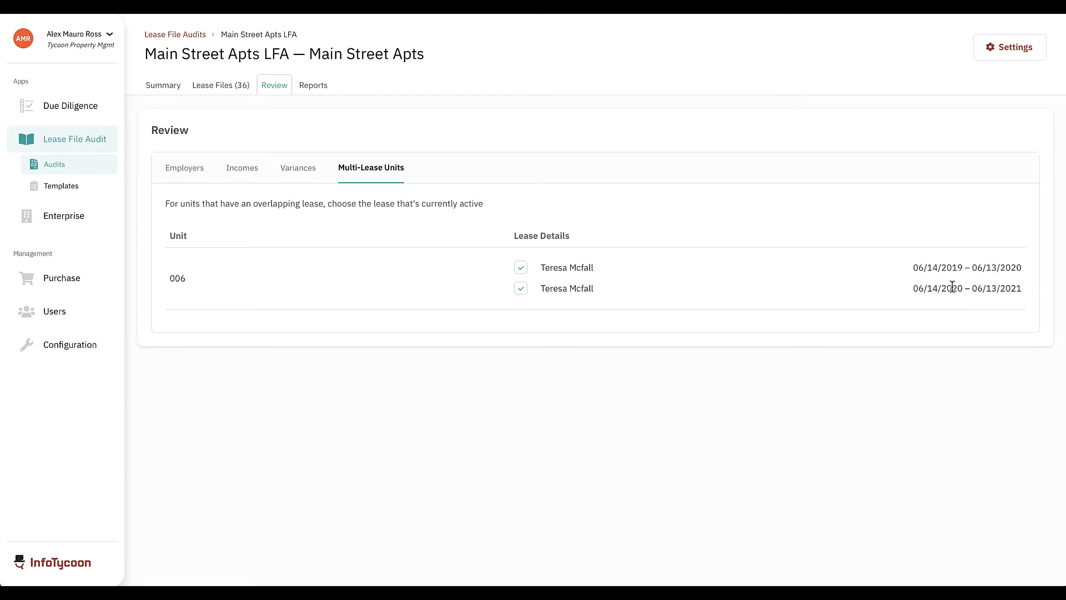
pyautogui.click(520, 270)
# Step: Browse the audit's available reports and read the Audit Summary & Demographic Report down to its charges and monthly concessions
pyautogui.click(314, 87)
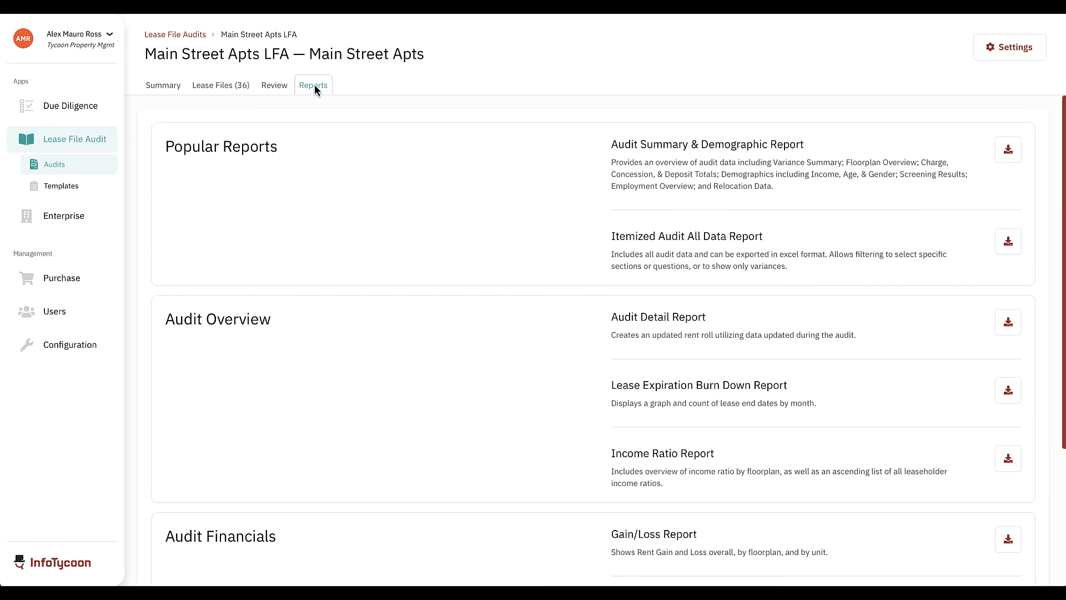
pyautogui.scroll(-1, 345, 366)
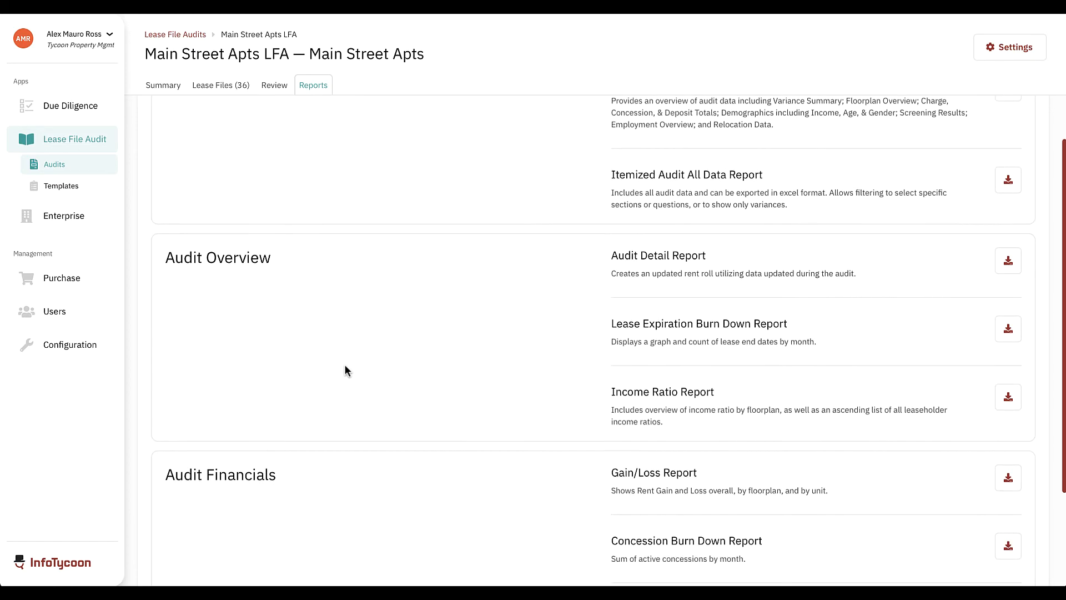
pyautogui.scroll(-2, 344, 371)
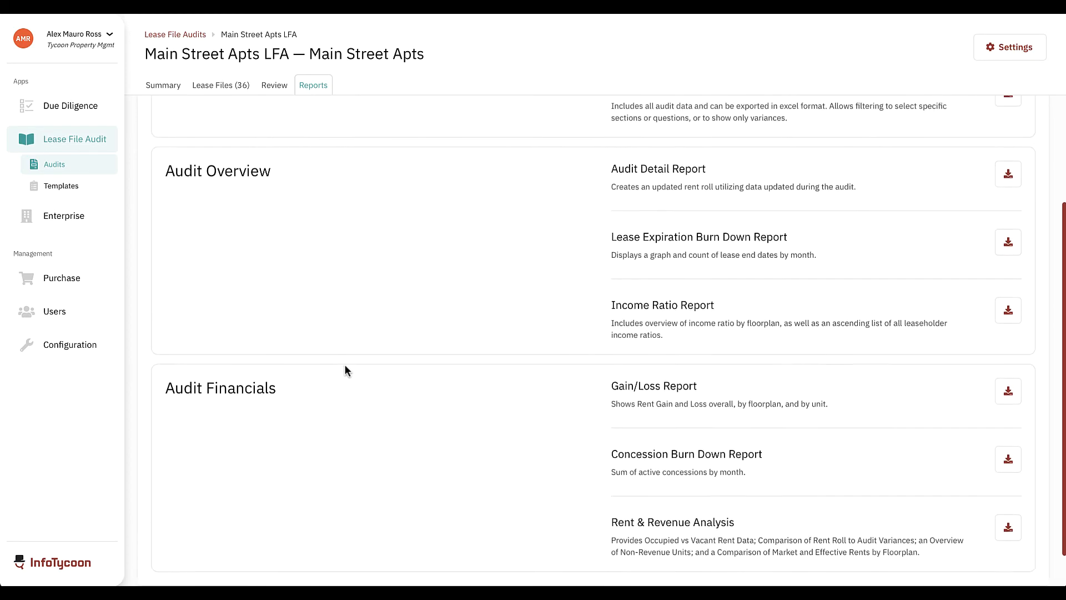
pyautogui.scroll(3, 345, 367)
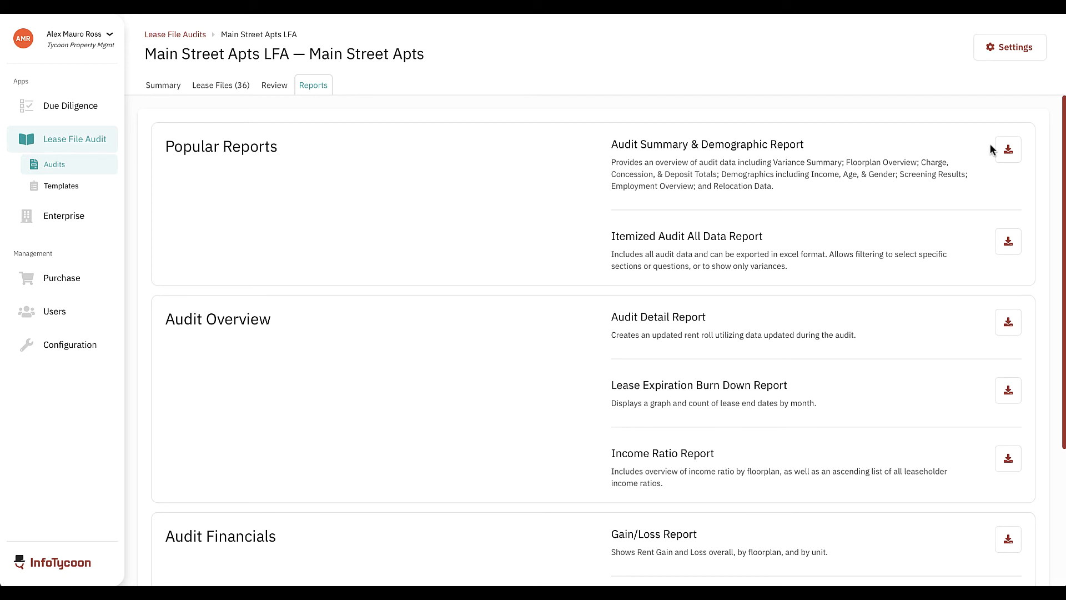
pyautogui.click(1007, 151)
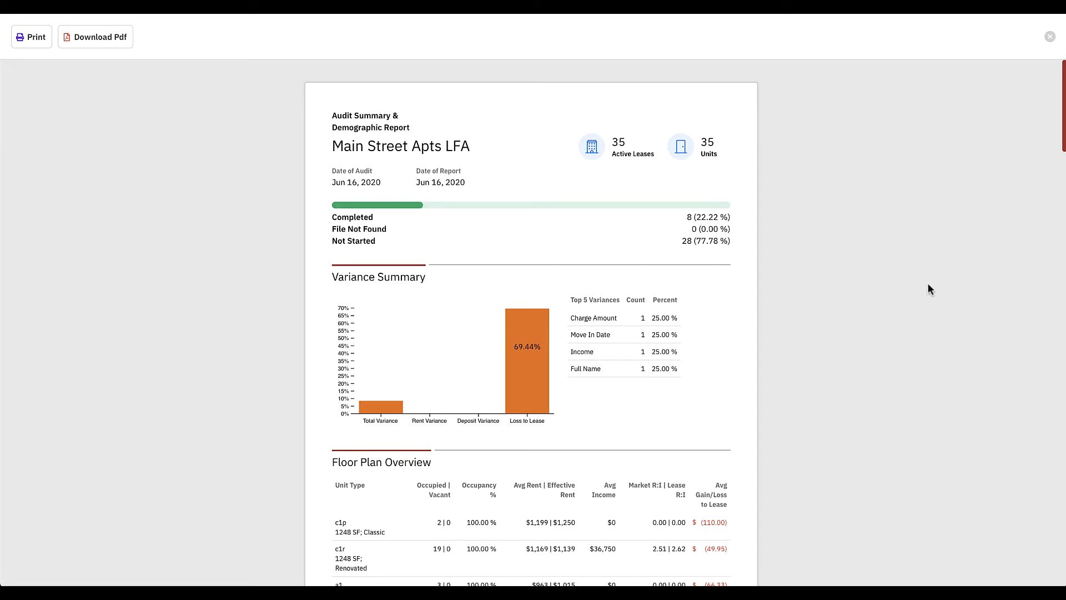
pyautogui.scroll(-3, 905, 364)
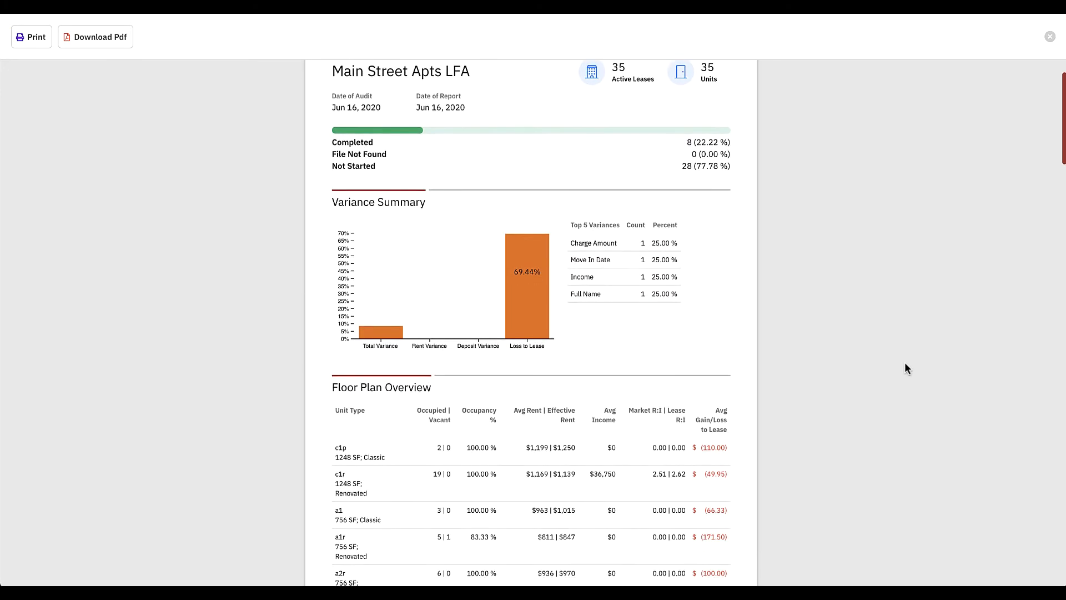
pyautogui.scroll(-4, 905, 363)
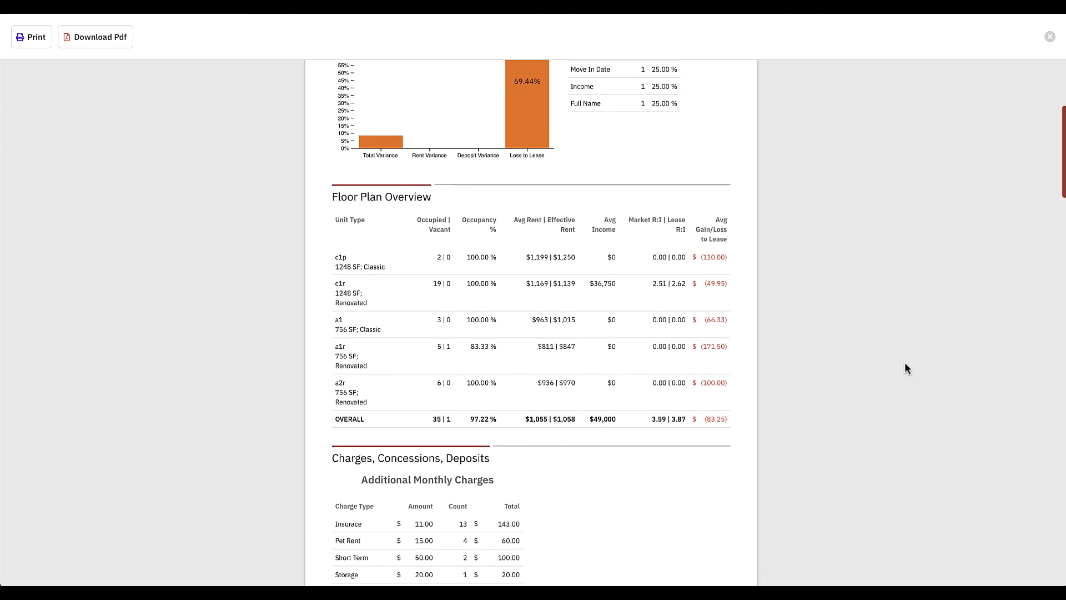
pyautogui.scroll(-4, 905, 364)
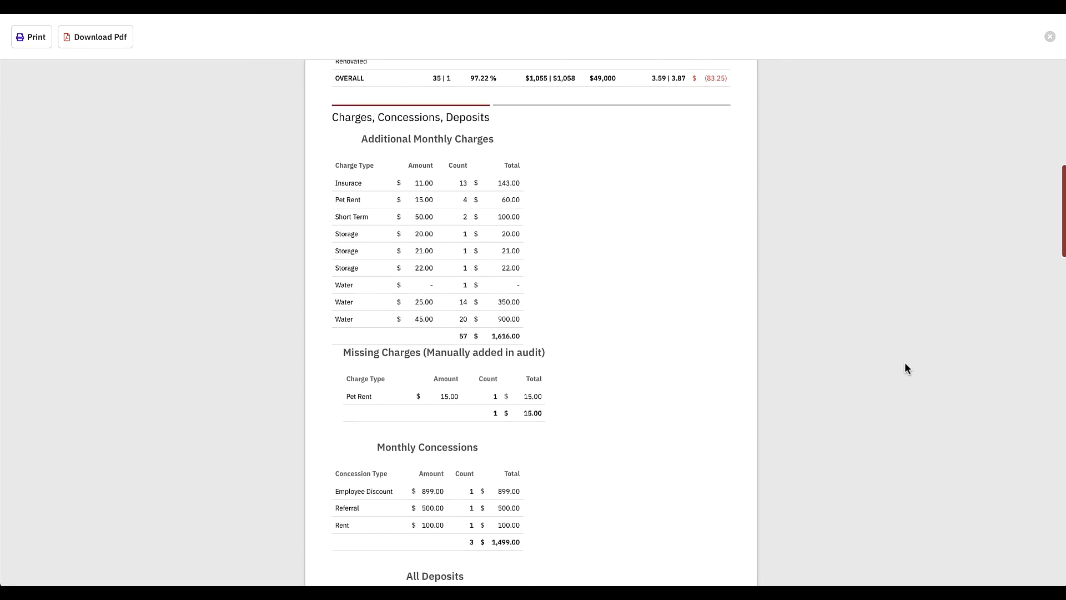
pyautogui.click(1050, 38)
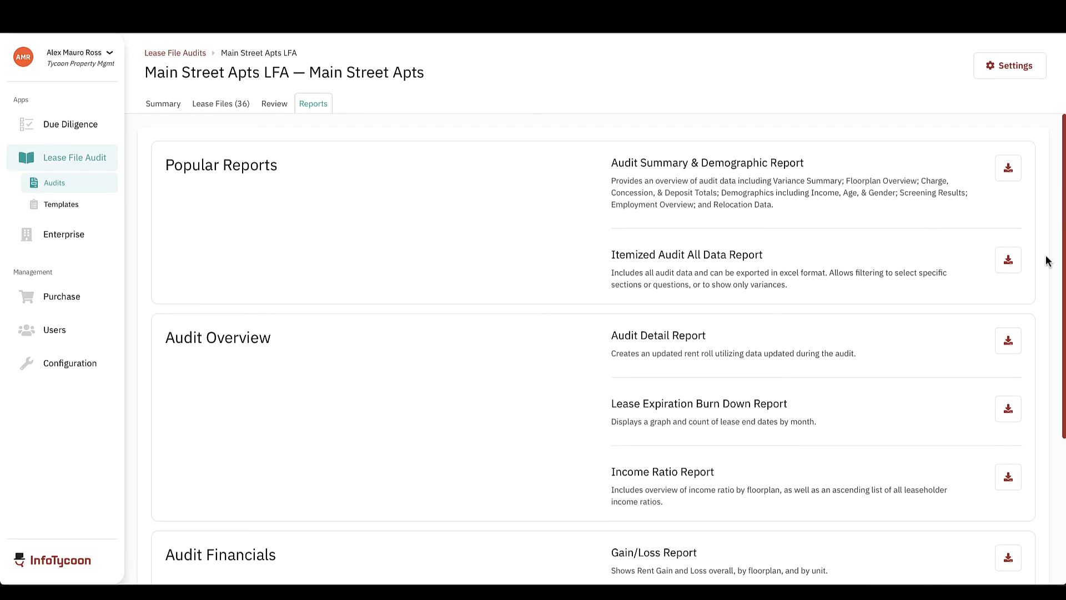
# Step: Open the Itemized Audit All Data Report and filter it to show only variances
pyautogui.click(1007, 260)
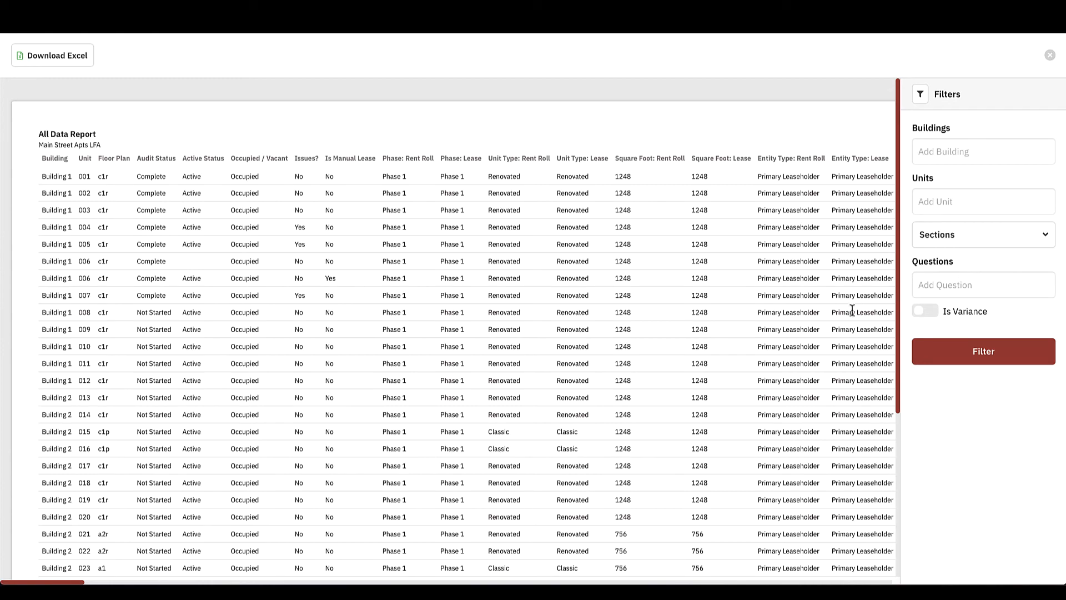
pyautogui.hscroll(10, 833, 321)
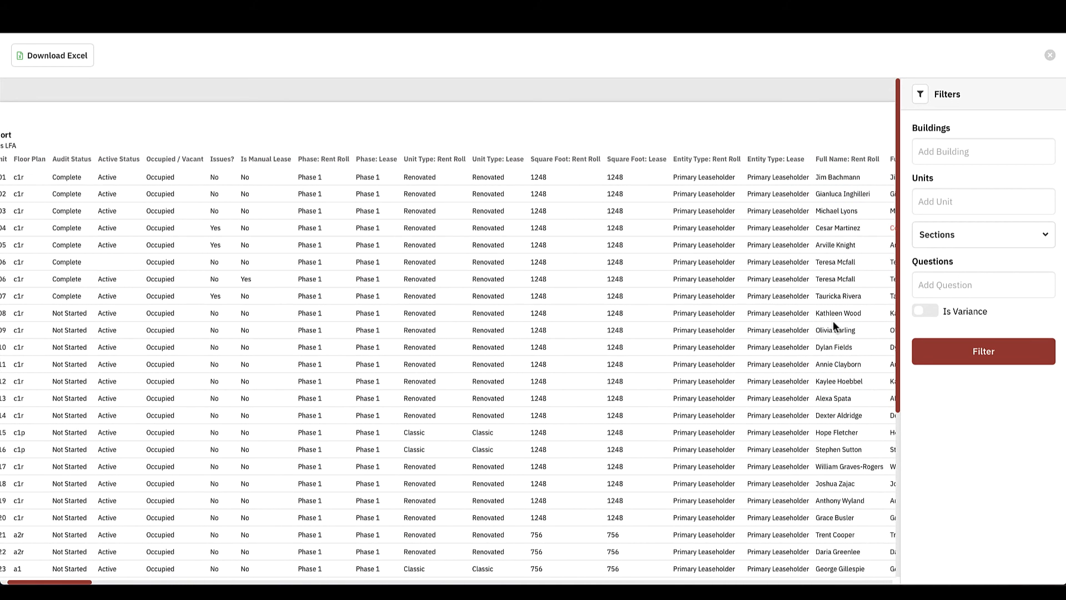
pyautogui.click(991, 239)
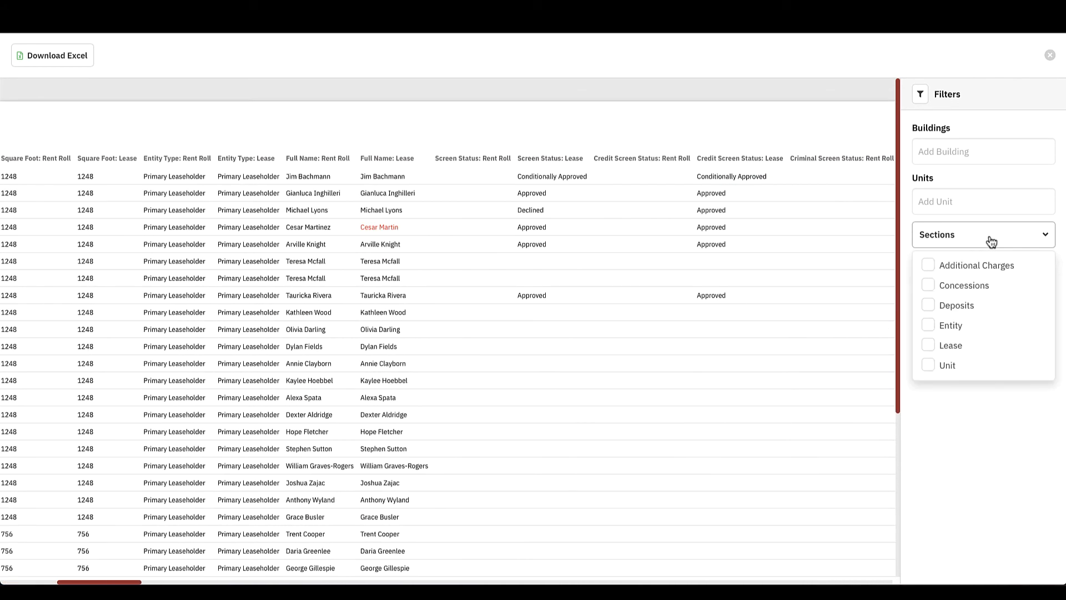
pyautogui.click(992, 240)
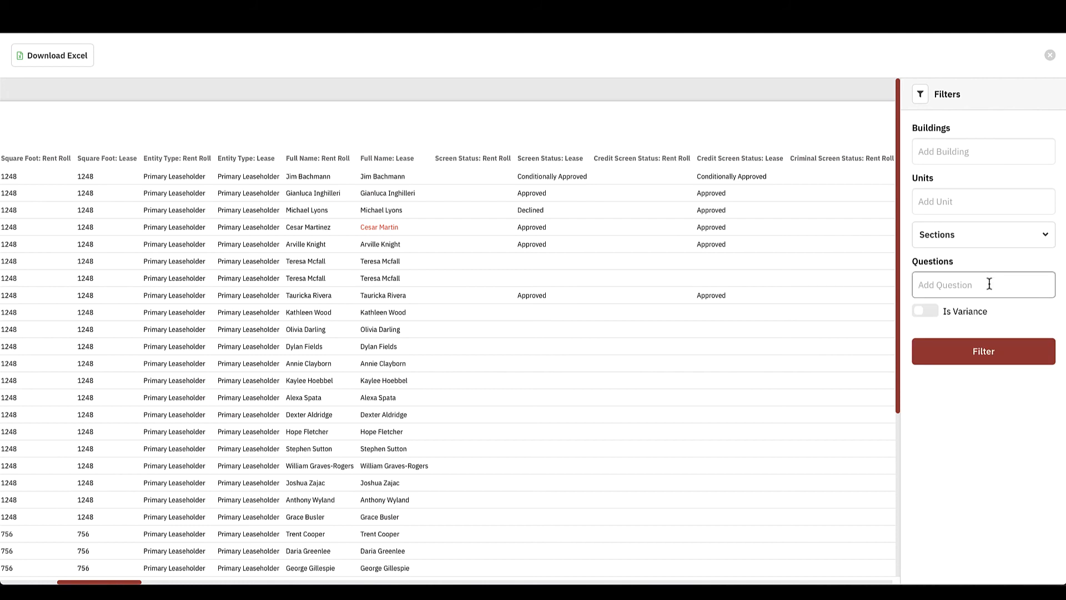
pyautogui.click(926, 311)
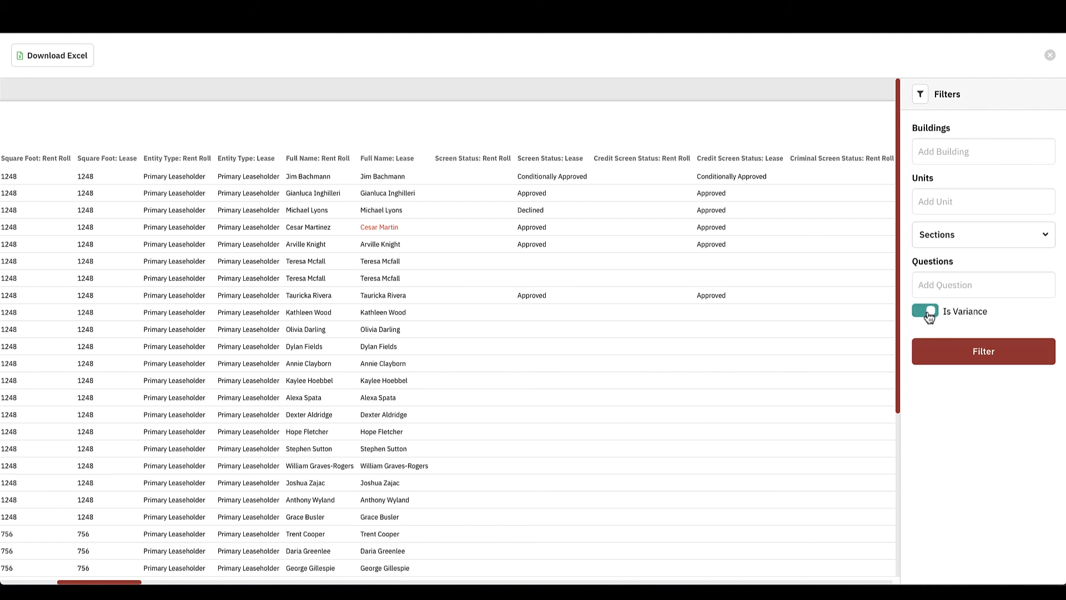
pyautogui.click(966, 357)
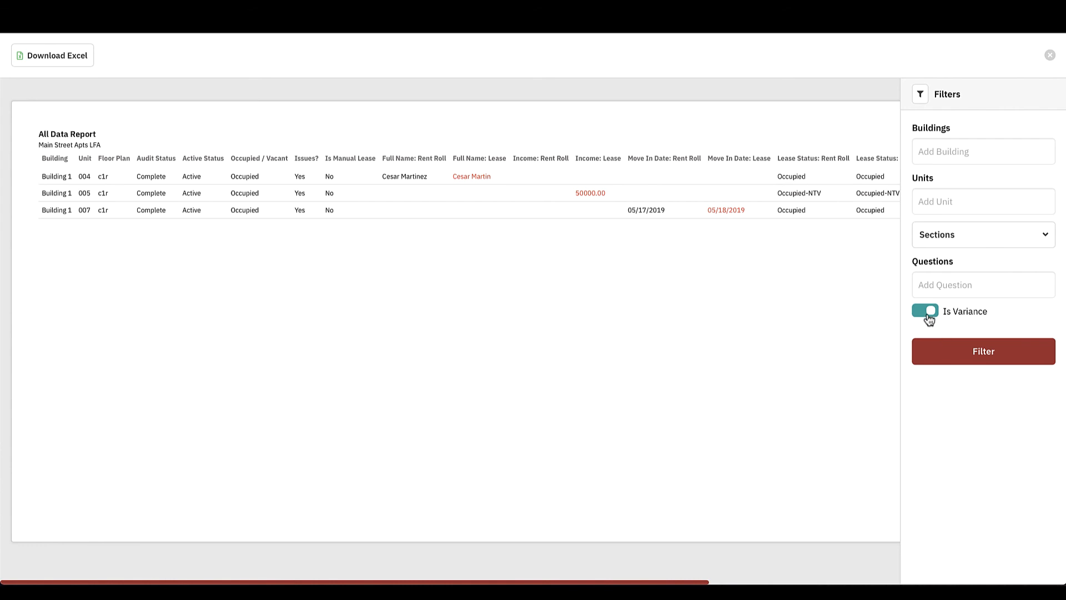
# Step: Remove the variance filter and filter the All Data Report by the Date of Birth question
pyautogui.click(928, 317)
pyautogui.click(951, 356)
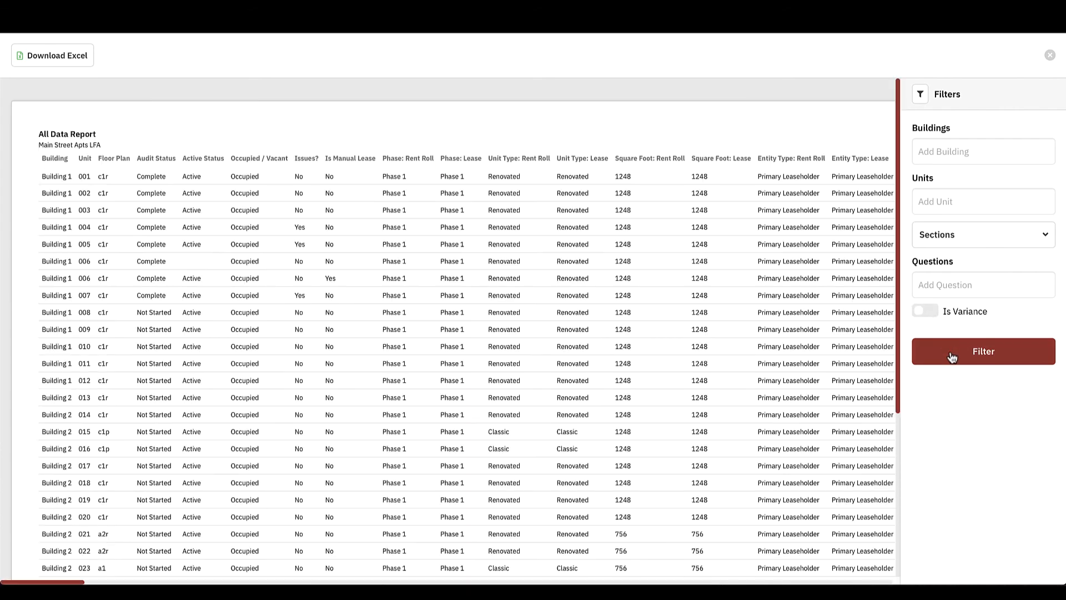
pyautogui.click(947, 291)
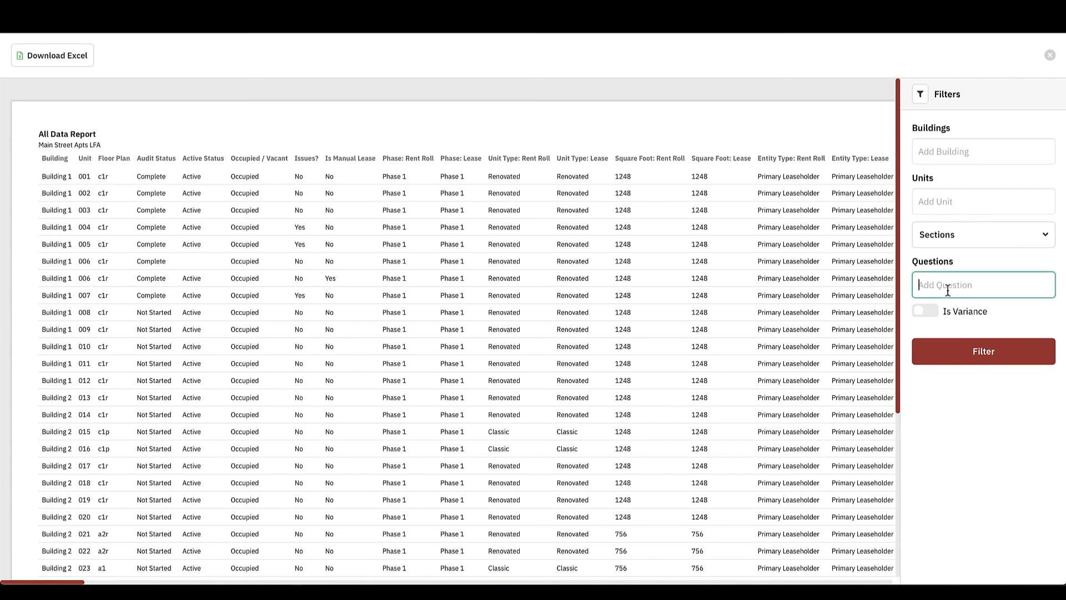
pyautogui.write('Date of Birth')
pyautogui.click(992, 359)
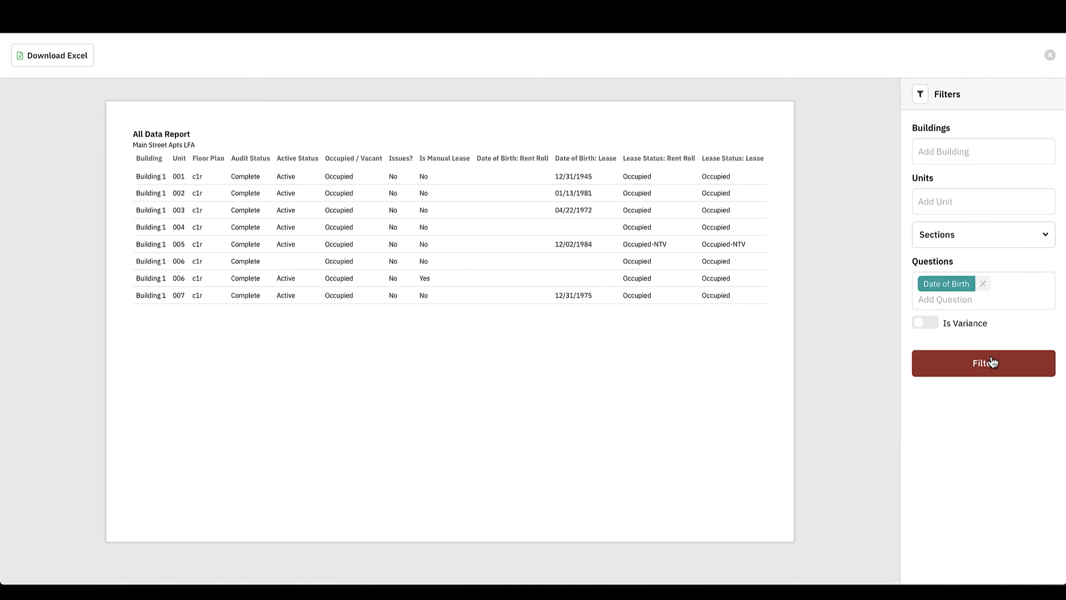